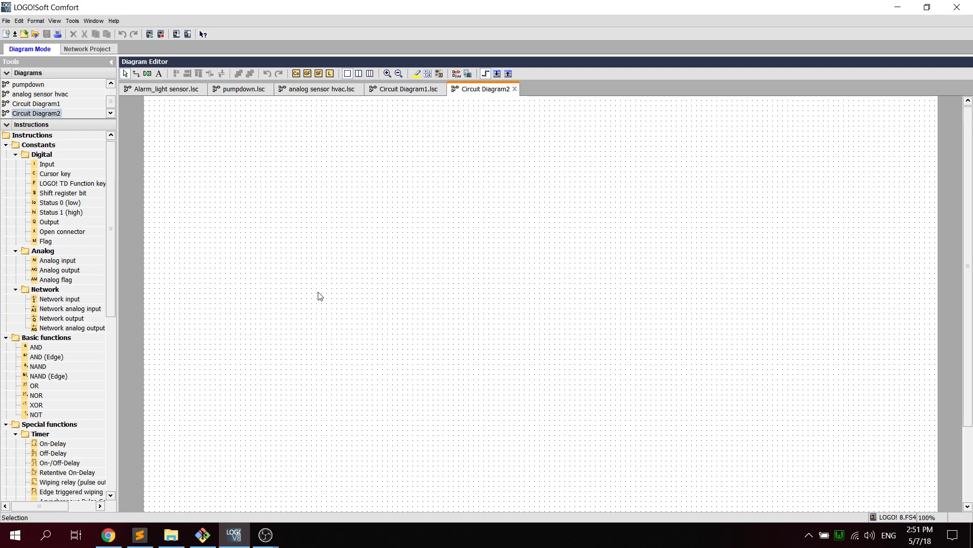
Step: Place analog input AI1, Analog Amplifier B001, Analog threshold trigger B002 and output Q1 on the diagram
left_click_drag(110, 182, 117, 213)
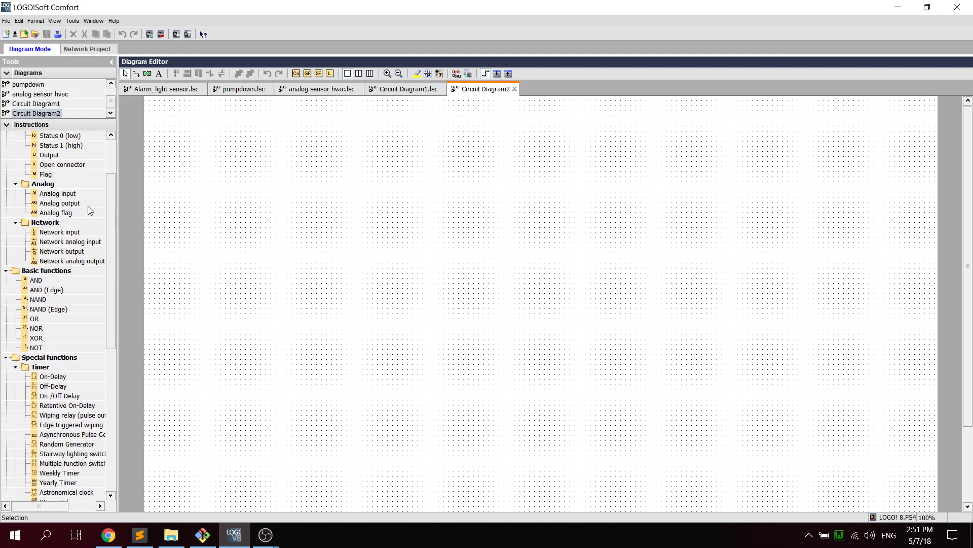
left_click(40, 195)
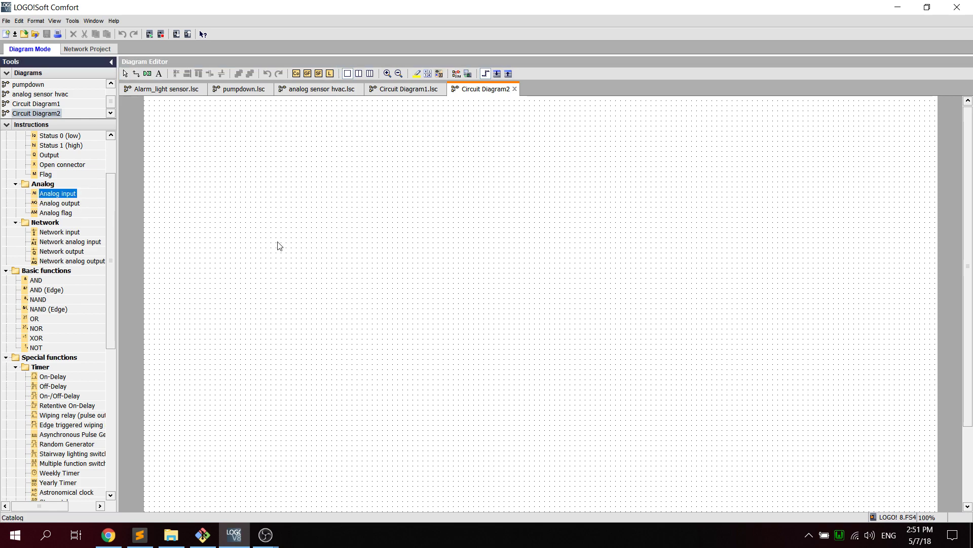
left_click(279, 199)
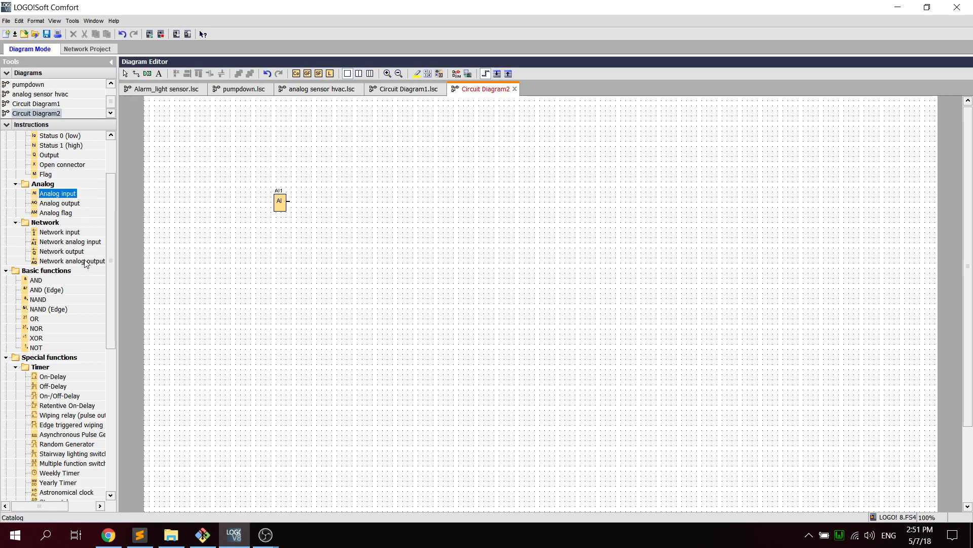
scroll(81, 259, "down", 8)
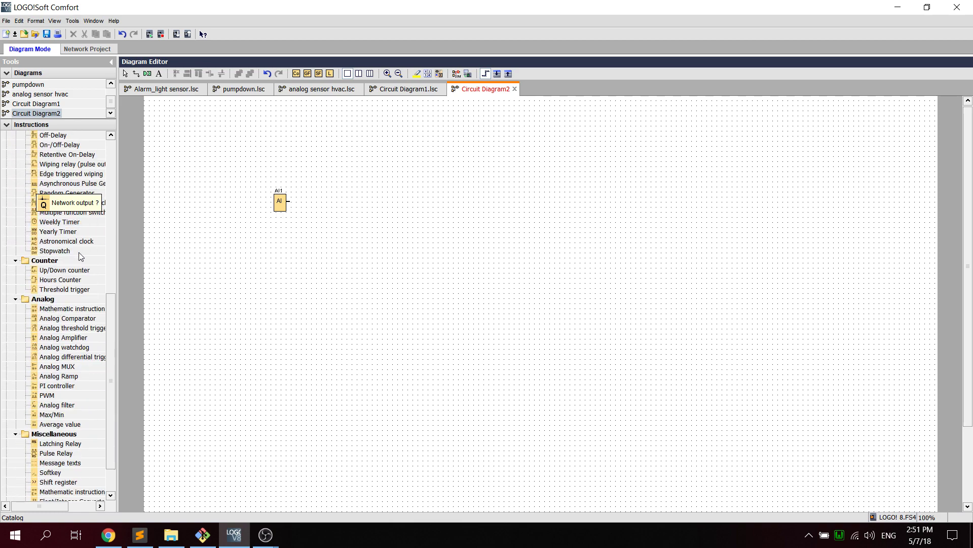
scroll(81, 256, "down", 2)
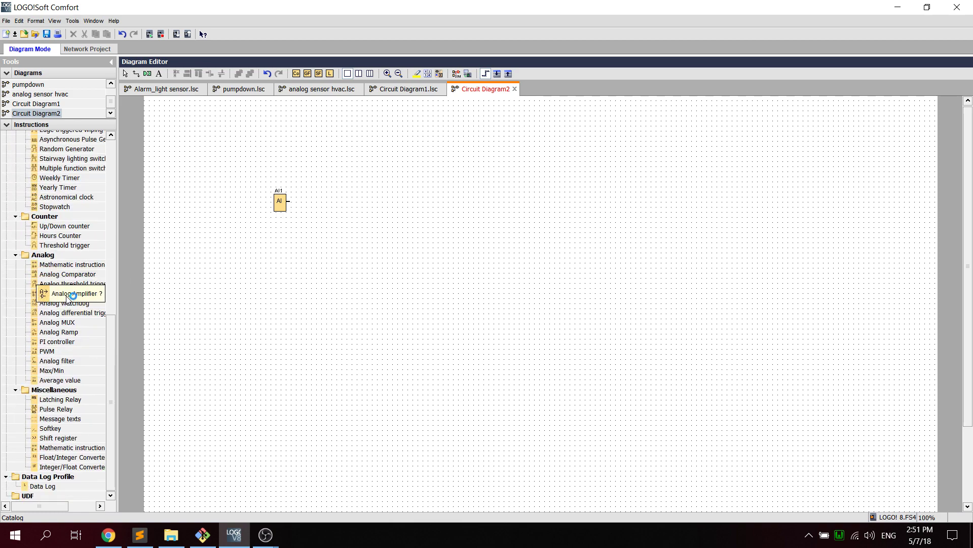
left_click_drag(68, 297, 369, 212)
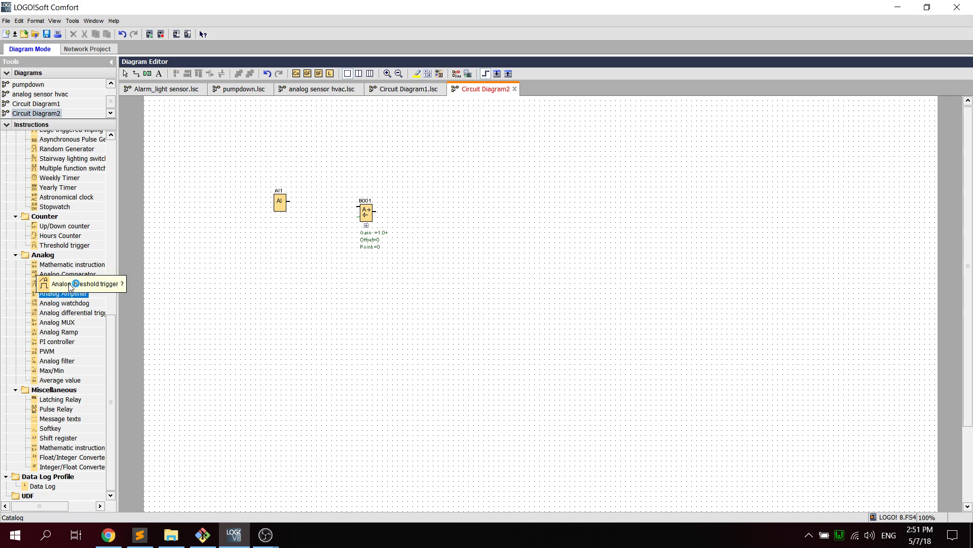
left_click_drag(73, 283, 458, 226)
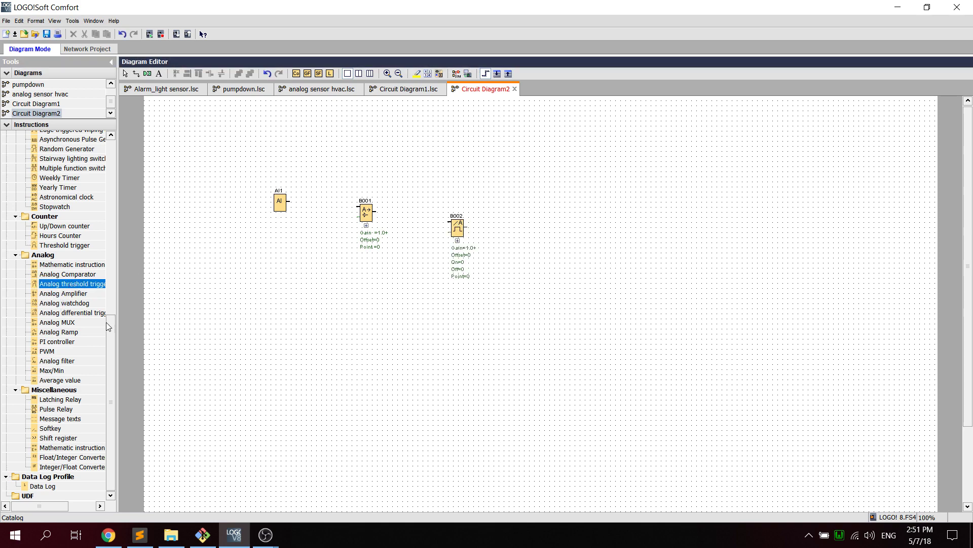
left_click_drag(109, 342, 126, 129)
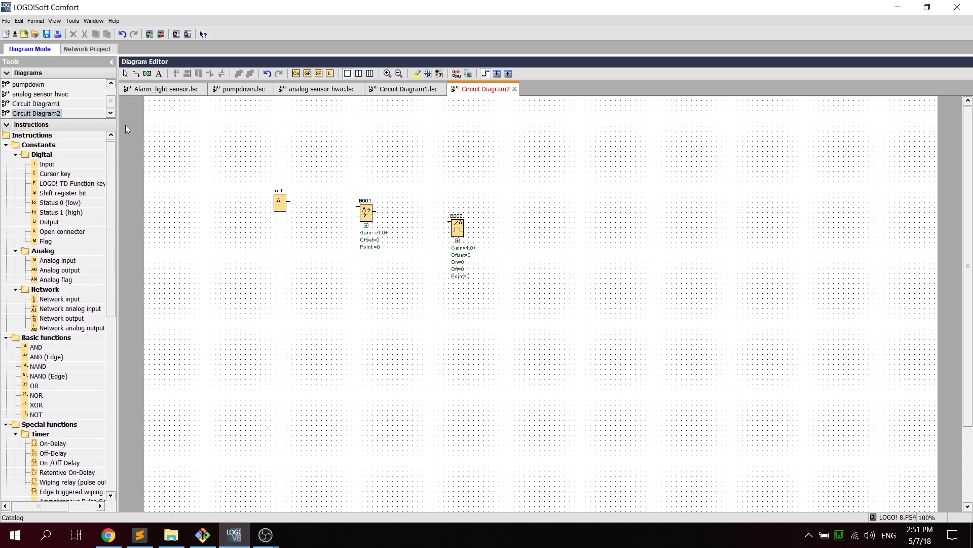
left_click_drag(49, 222, 541, 231)
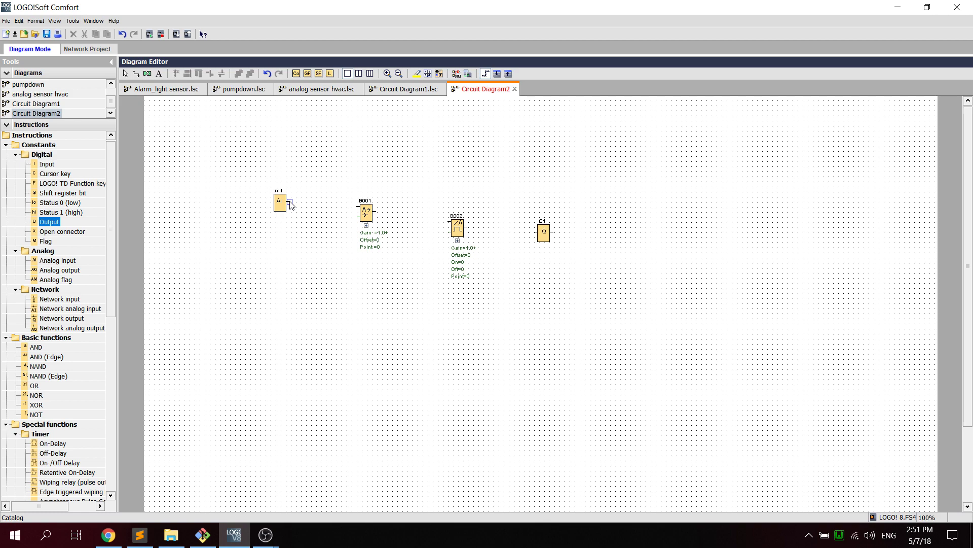
Step: Wire AI1 to B001, B001 to B002 and B002 to Q1, then straighten AI1's position
left_click_drag(290, 203, 538, 231)
left_click_drag(279, 203, 285, 212)
left_click_drag(282, 202, 285, 197)
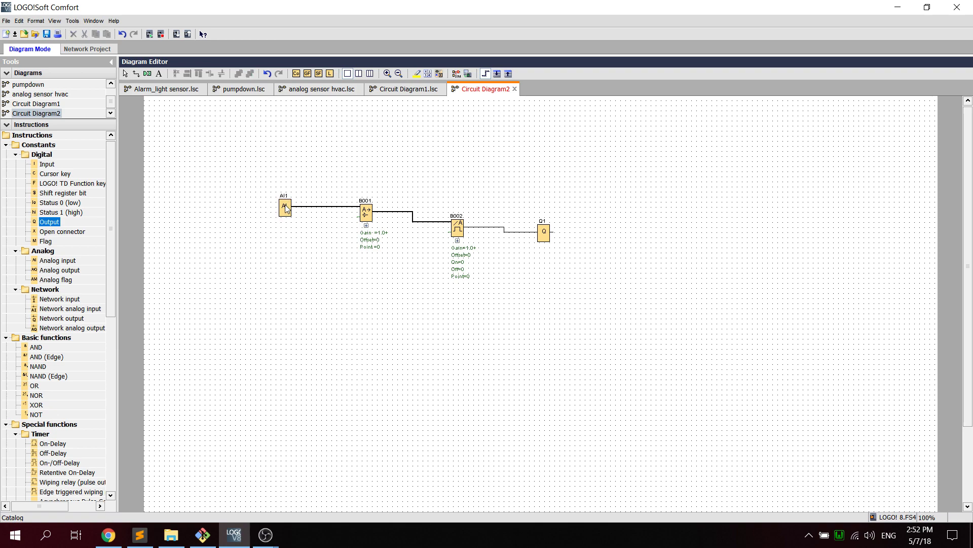
Step: Give analog input AI1 the comment 'thermometer' in its block properties
right_click(285, 208)
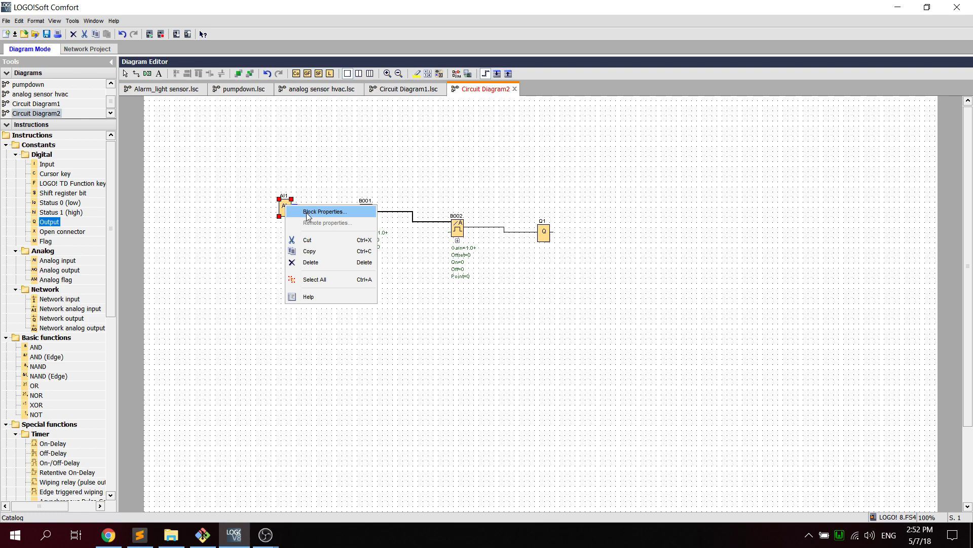
left_click(314, 212)
left_click(475, 220)
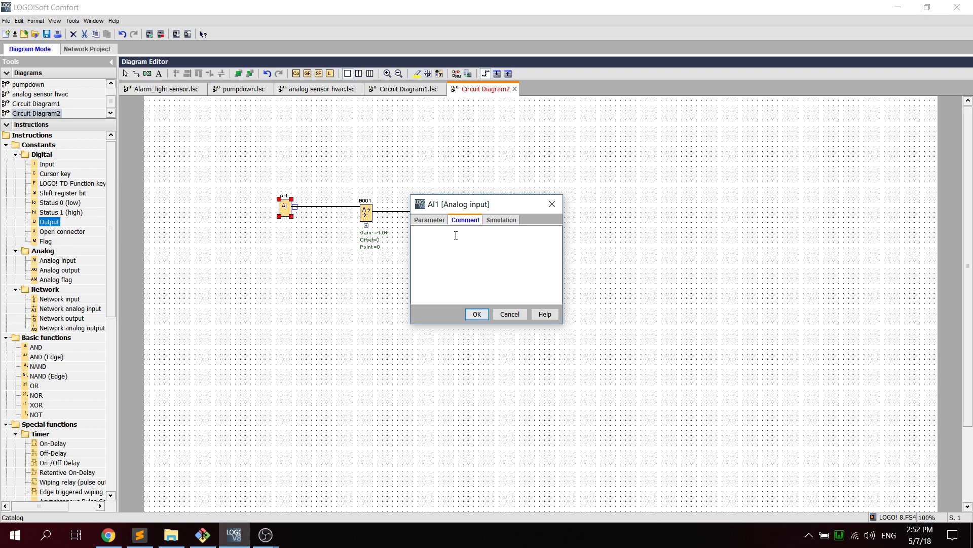
type("thermometer")
left_click(470, 313)
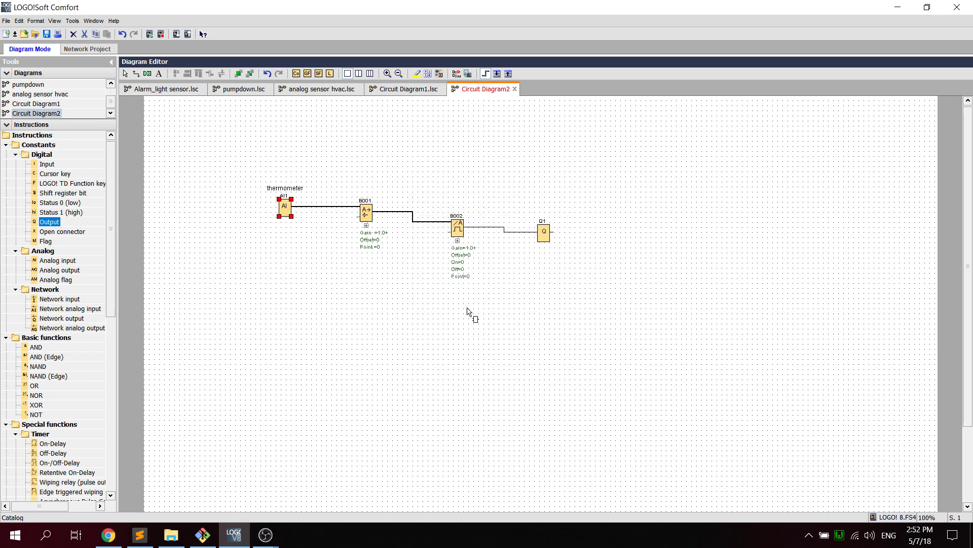
Step: Set amplifier B001's sensor to PT100/PT1000 in Celsius, giving gain 0.25 and offset -50
right_click(368, 213)
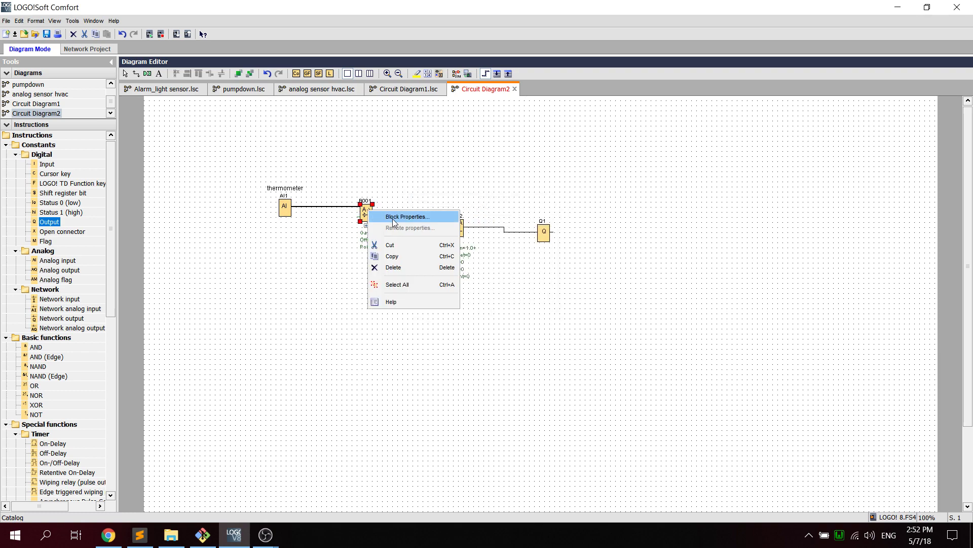
left_click(394, 217)
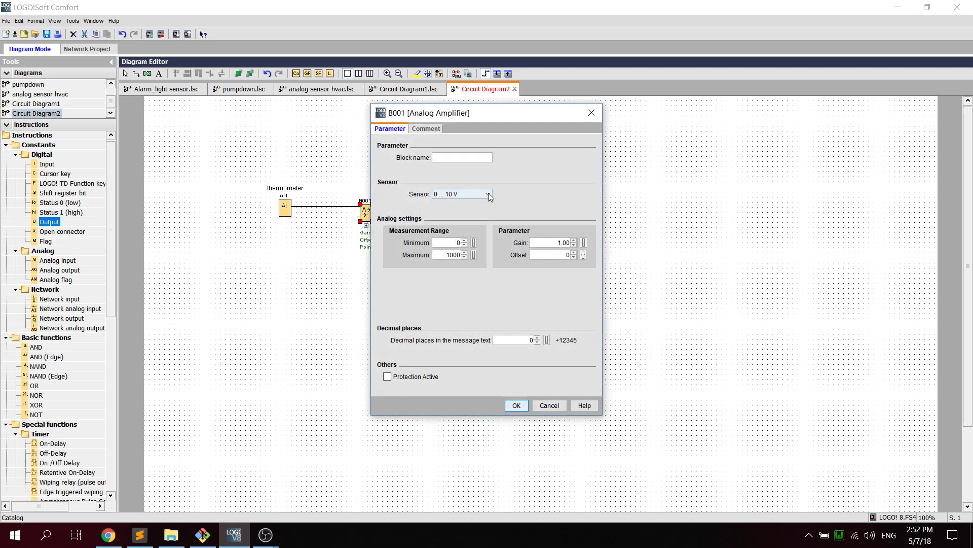
left_click(488, 194)
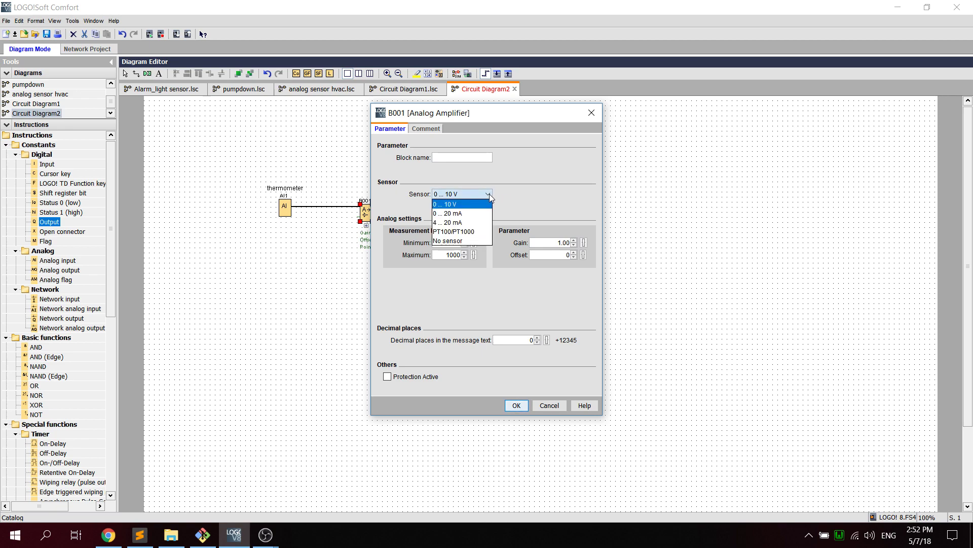
left_click(471, 232)
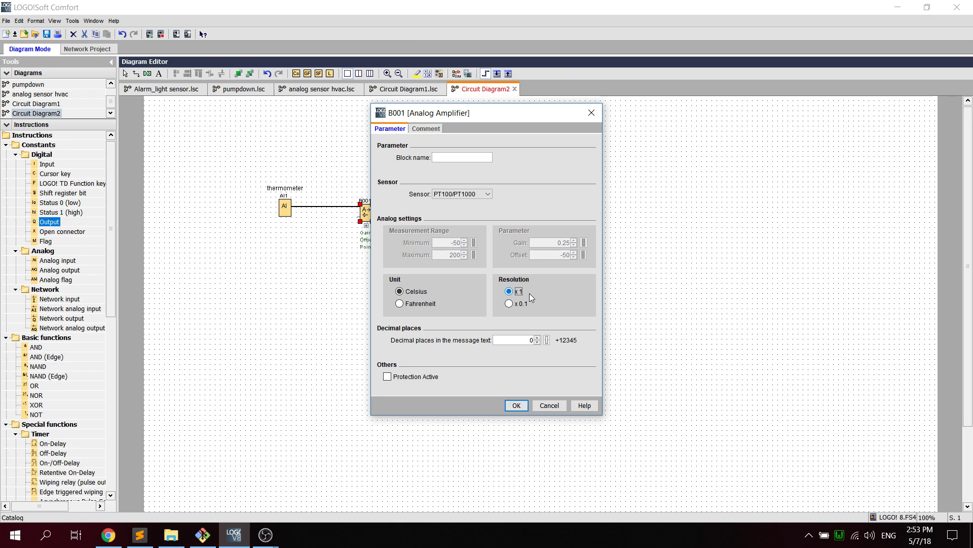
left_click(516, 405)
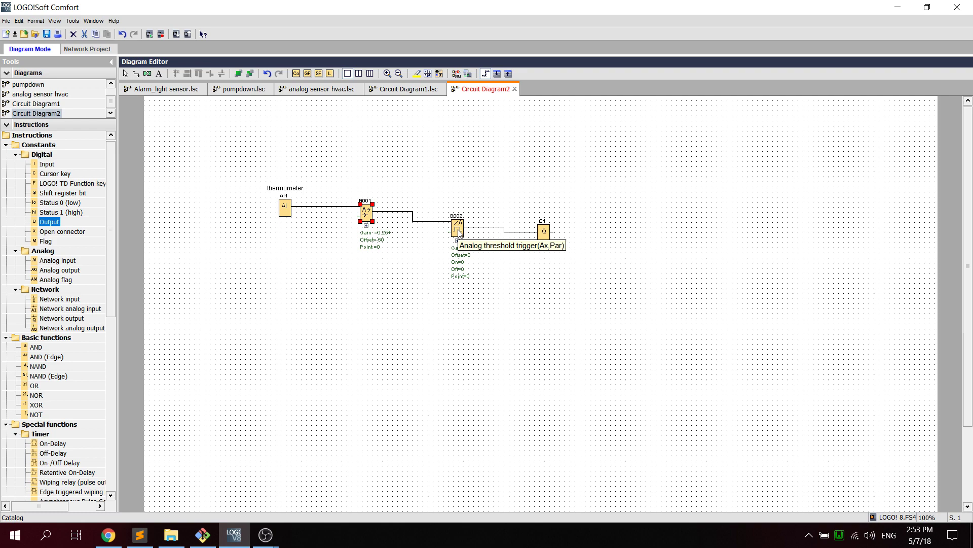
Step: Configure threshold trigger B002 with No sensor, On threshold 23 and Off threshold 21
right_click(460, 233)
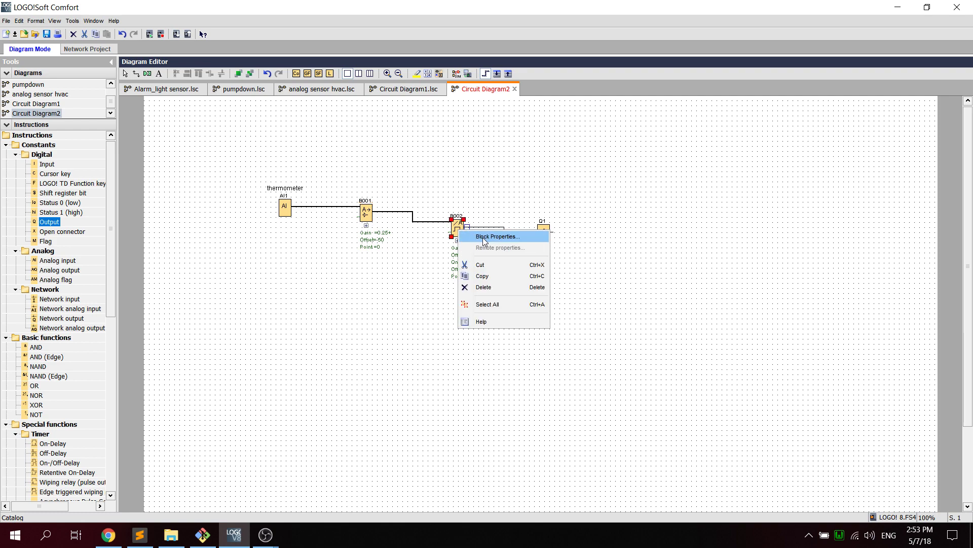
left_click(483, 237)
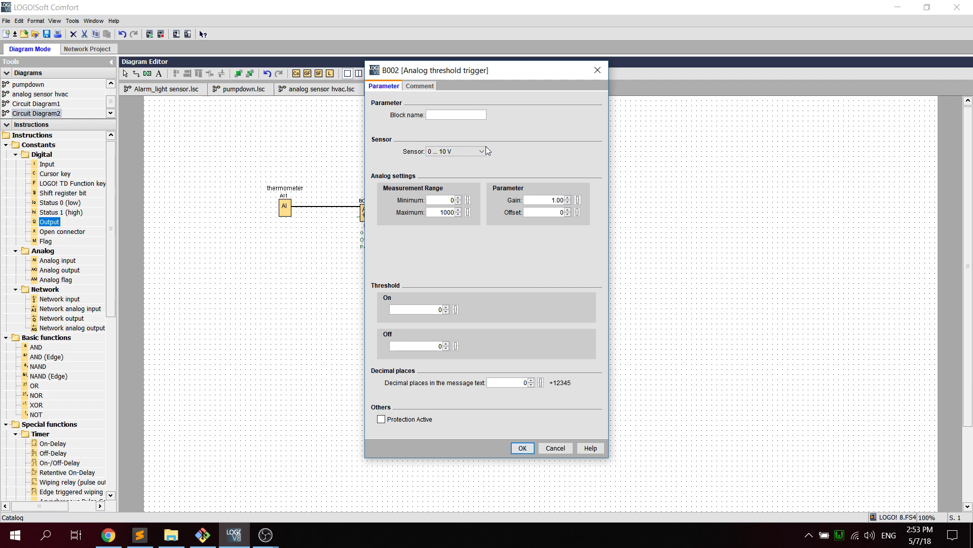
left_click(484, 152)
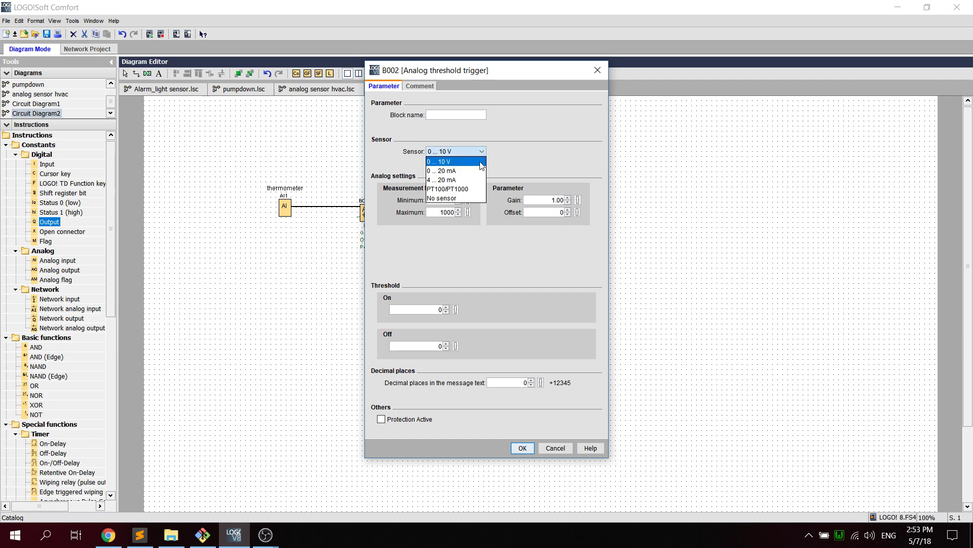
left_click(459, 198)
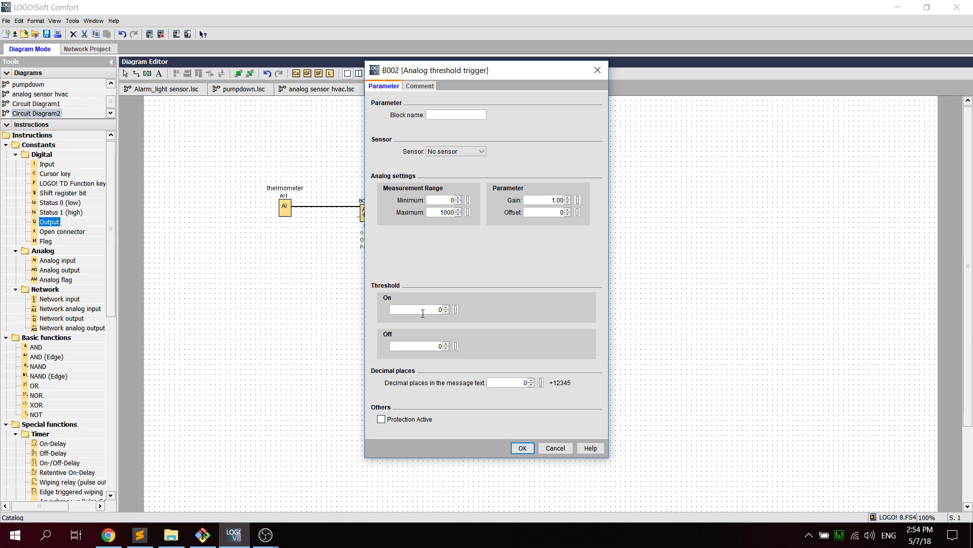
double_click(440, 312)
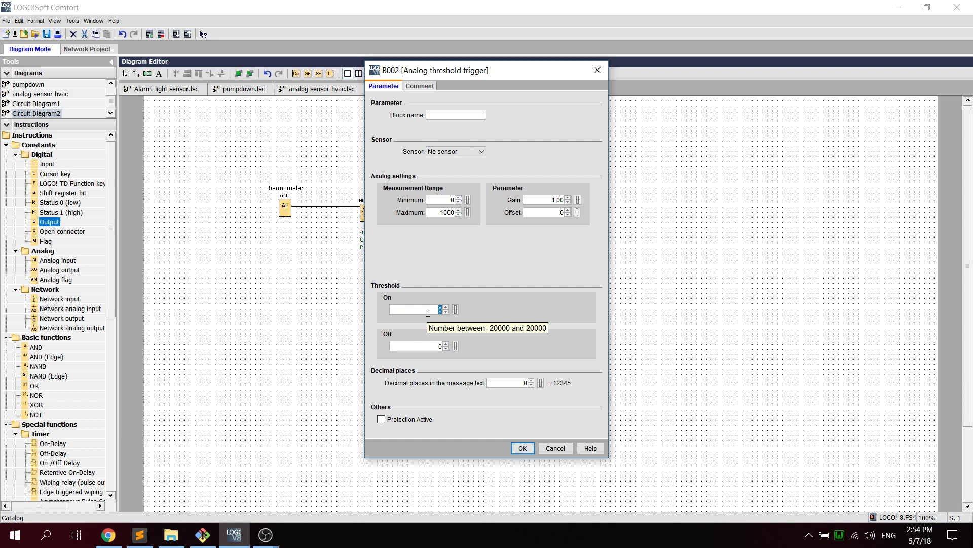
type("23")
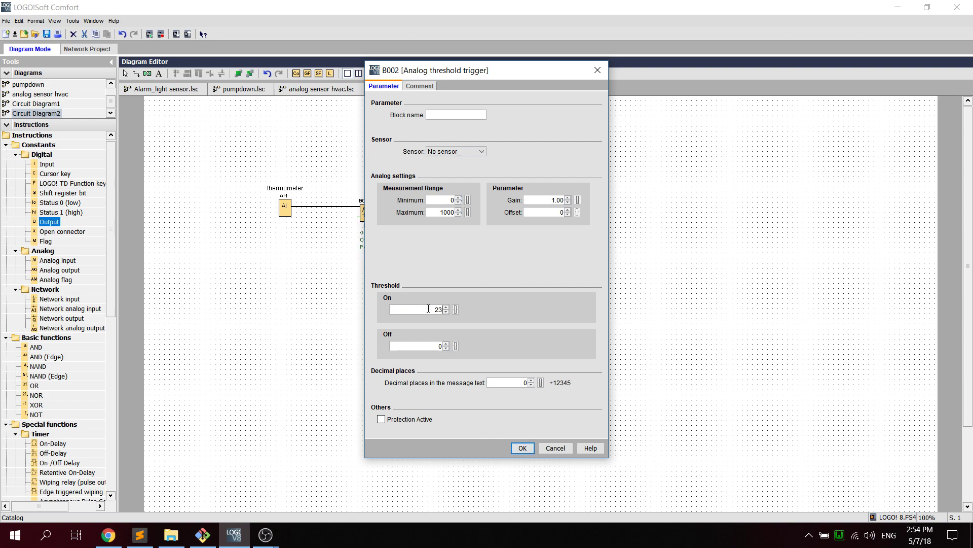
double_click(439, 345)
left_click(482, 150)
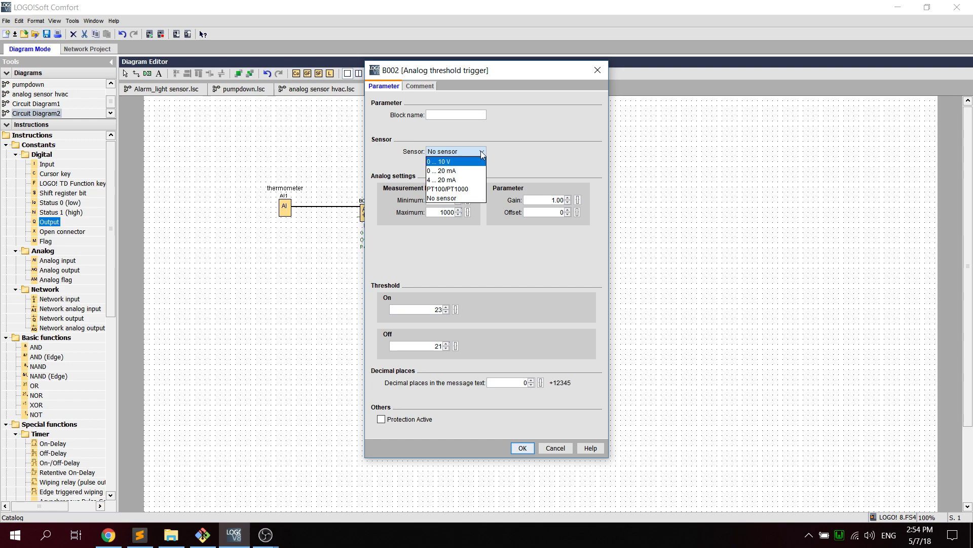
left_click(482, 150)
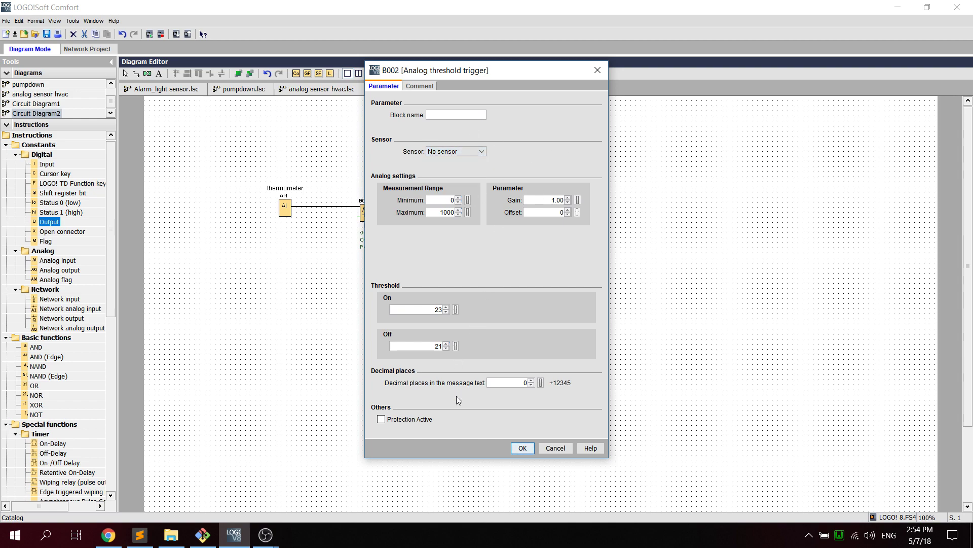
left_click(523, 449)
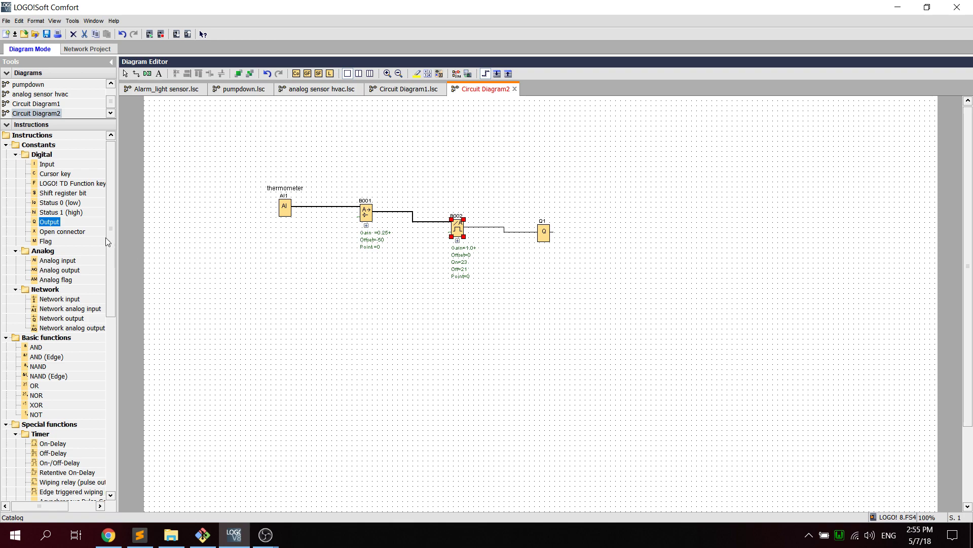
Step: Place a Message texts block B003 on the diagram below the thermostat chain
left_click_drag(108, 230, 121, 408)
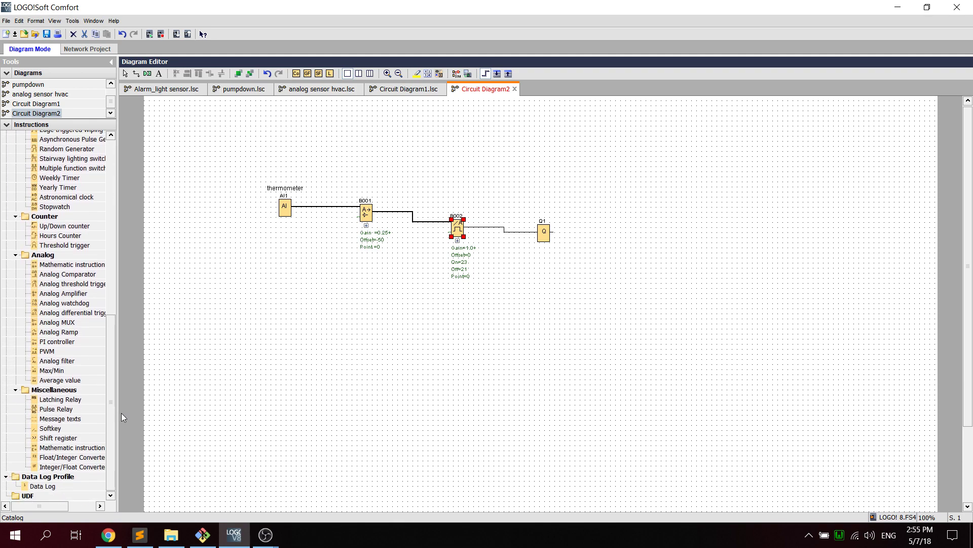
left_click(56, 420)
left_click(449, 379)
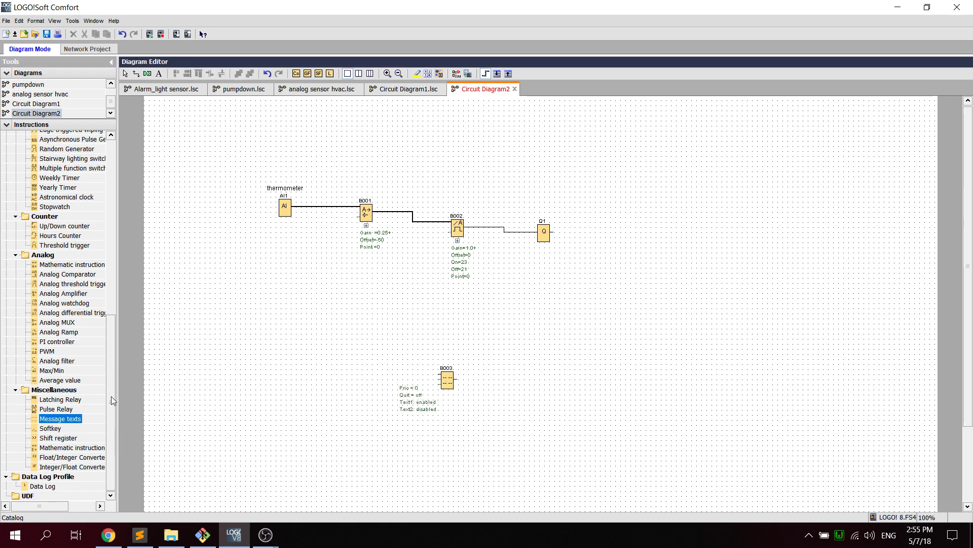
Step: Place flag block M1 right of B003, checking the analog sensor hvac diagram for reference
scroll(111, 396, "up", 12)
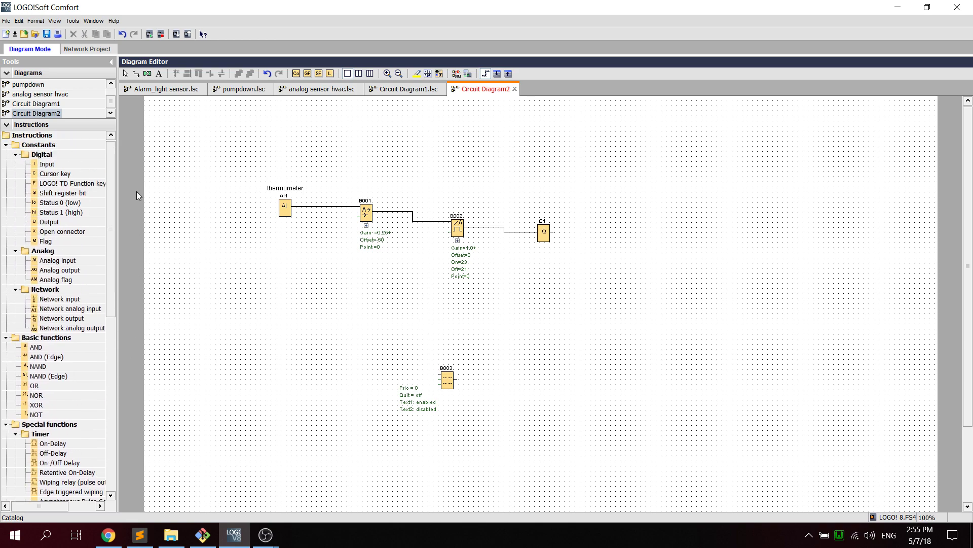
left_click(46, 241)
left_click(538, 389)
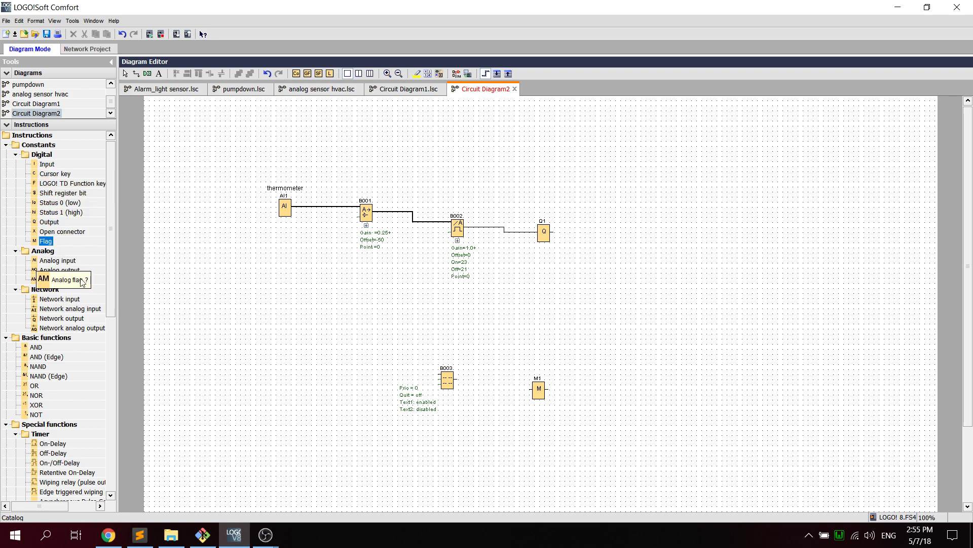
left_click(321, 91)
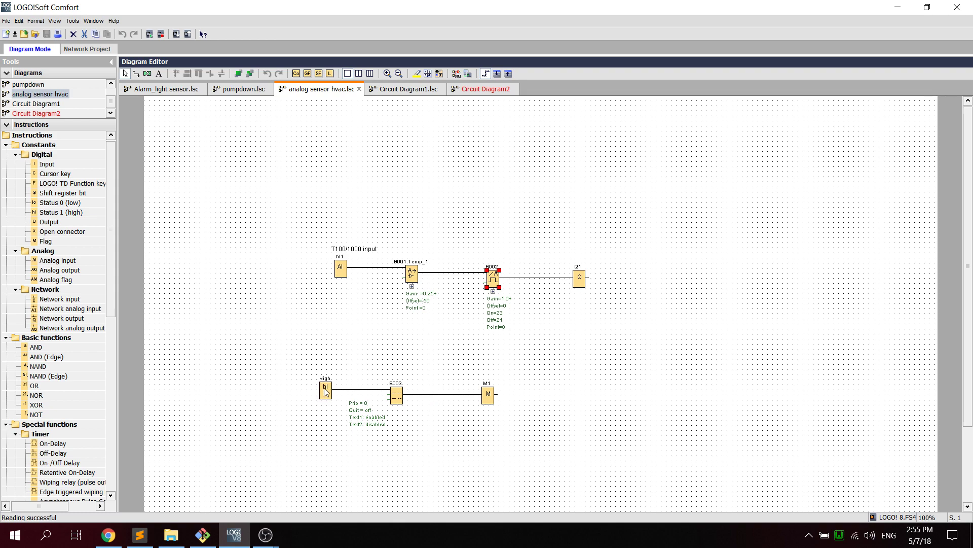
left_click(483, 91)
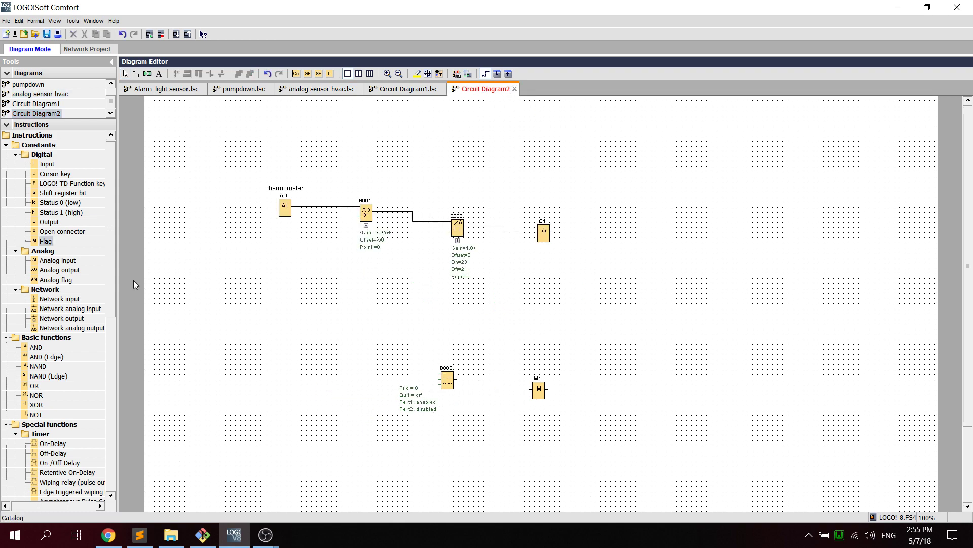
left_click(73, 213)
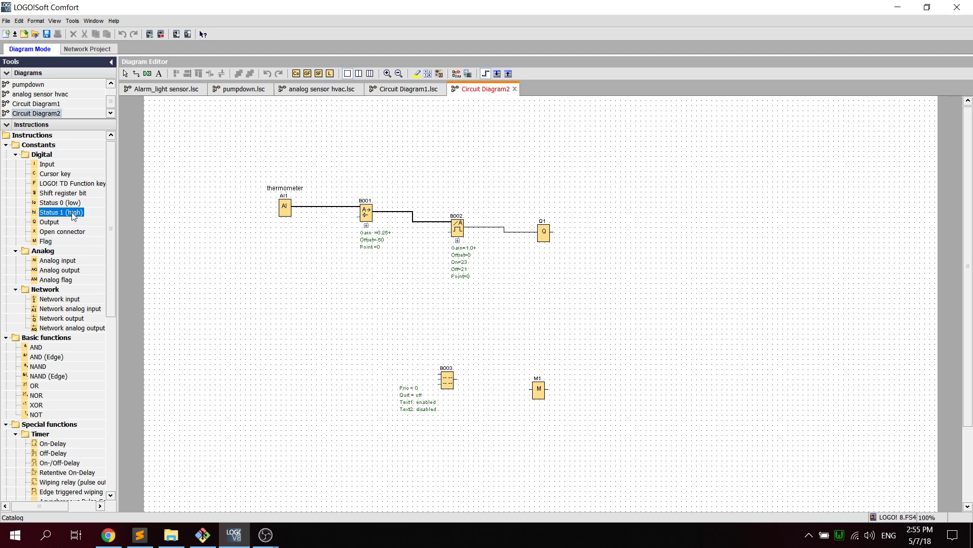
Step: Feed a Status 1 (high) block into B003, wire B003 to flag M1, and undo the extra High block
left_click(335, 373)
left_click_drag(346, 377, 531, 389)
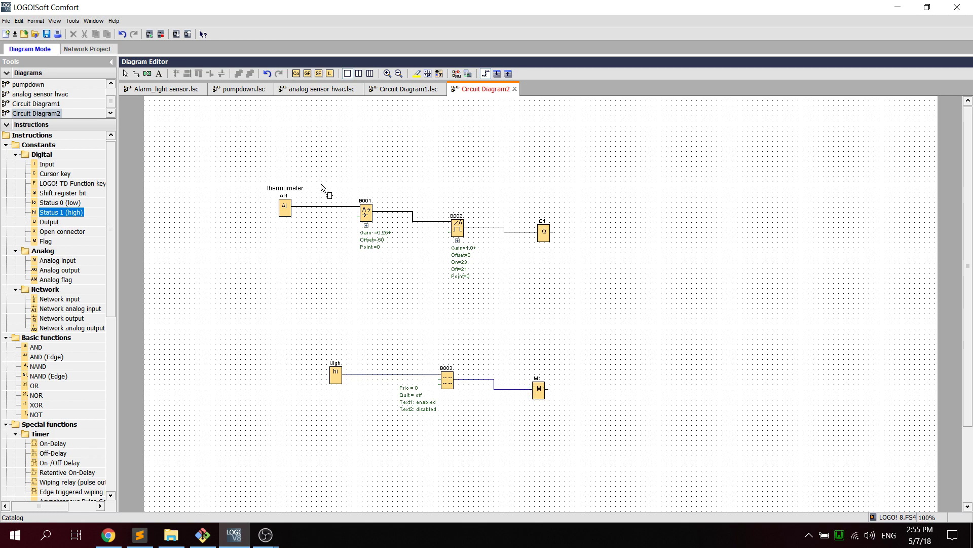
left_click(279, 181)
key("ctrl+z")
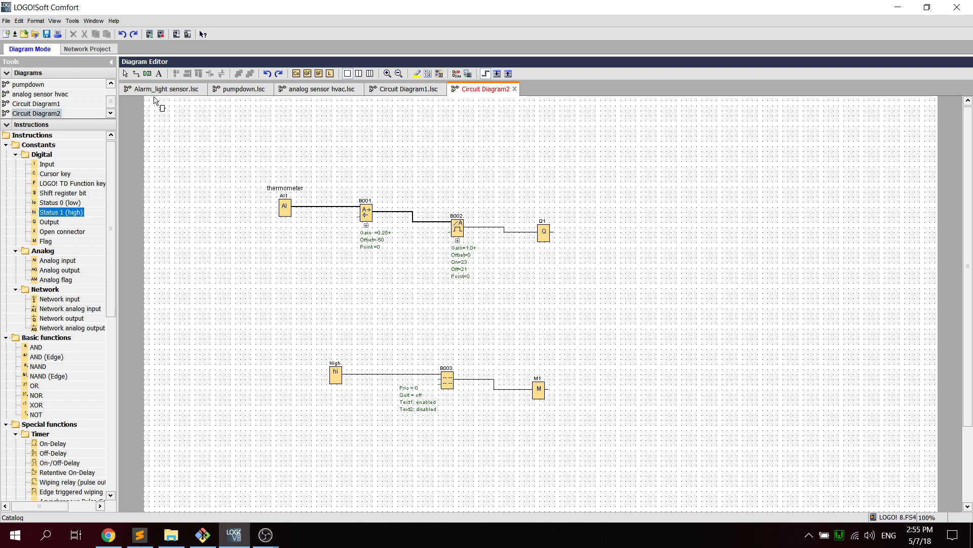
left_click(126, 75)
left_click_drag(253, 159, 577, 285)
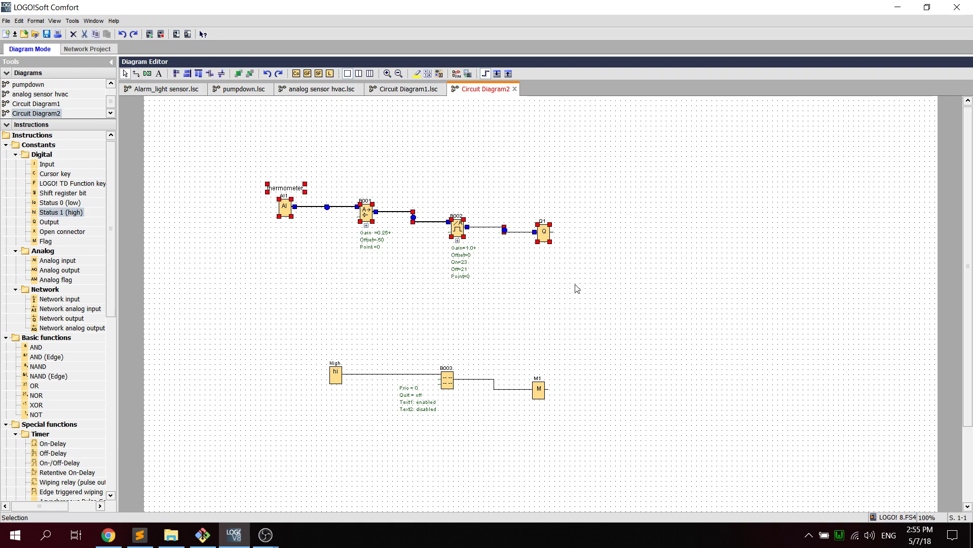
left_click(416, 289)
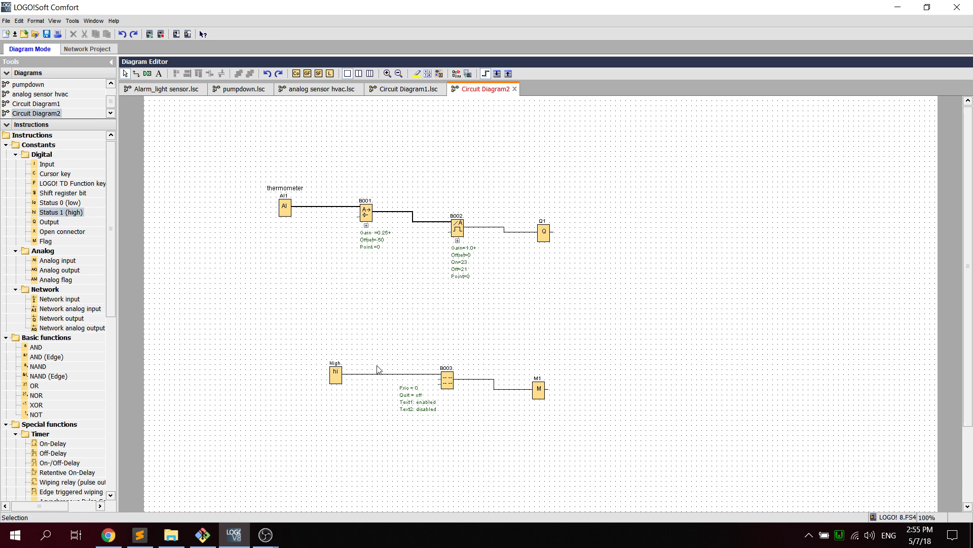
Step: Make B003's message show B001's 'Ax, amplified' value followed by a °C symbol
right_click(448, 384)
left_click(469, 390)
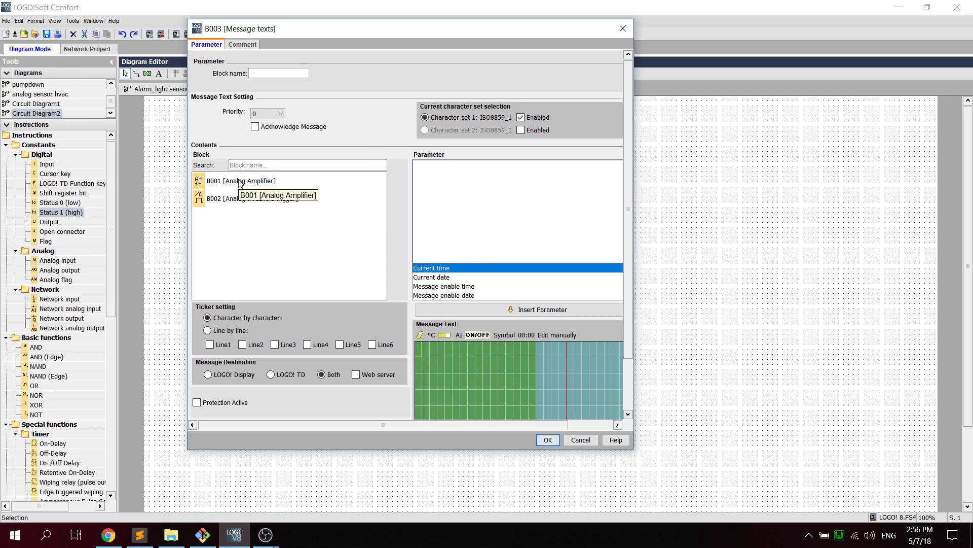
left_click(241, 181)
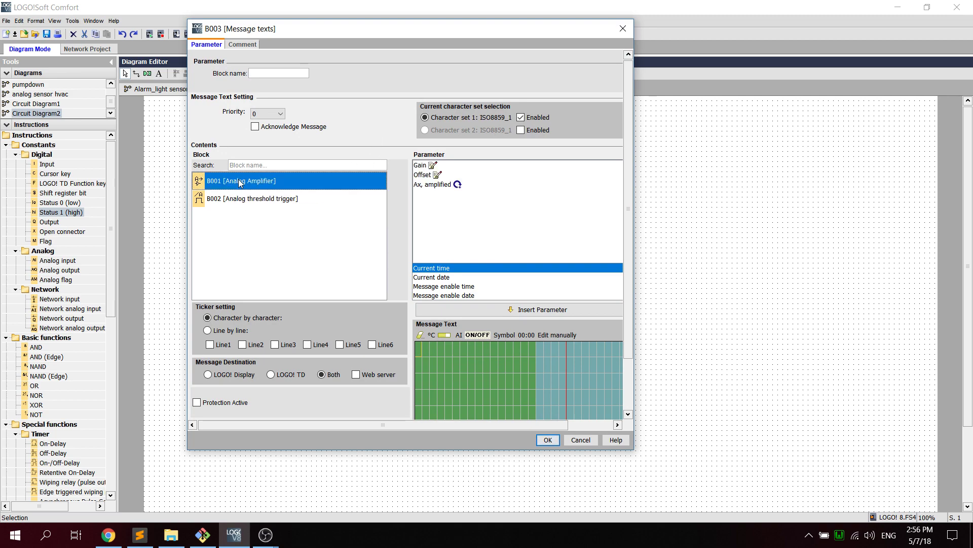
left_click(436, 185)
left_click(417, 362)
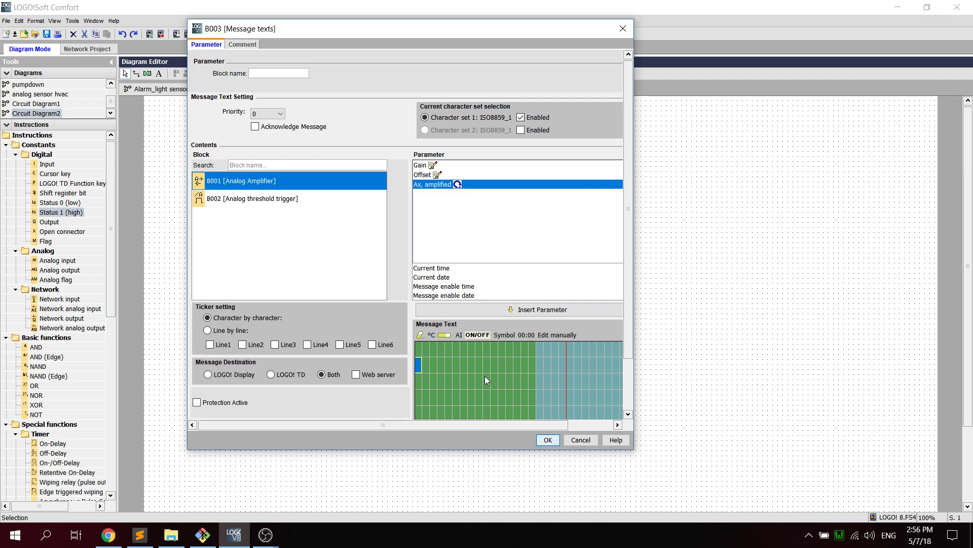
left_click(543, 313)
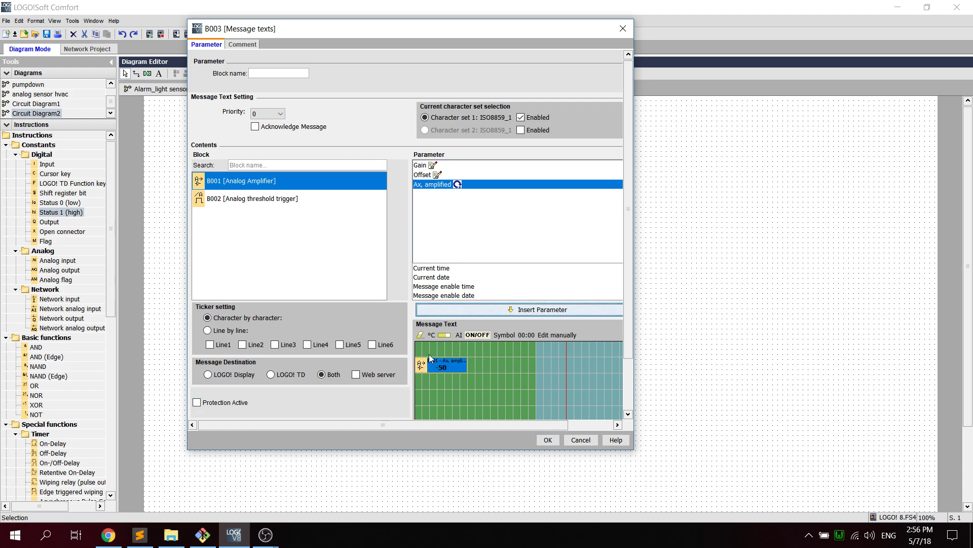
left_click(471, 364)
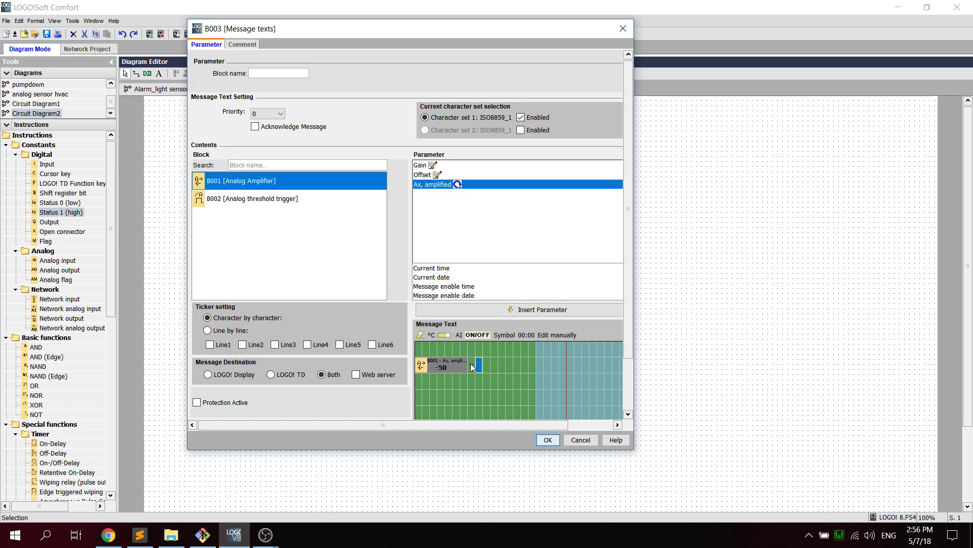
left_click(432, 338)
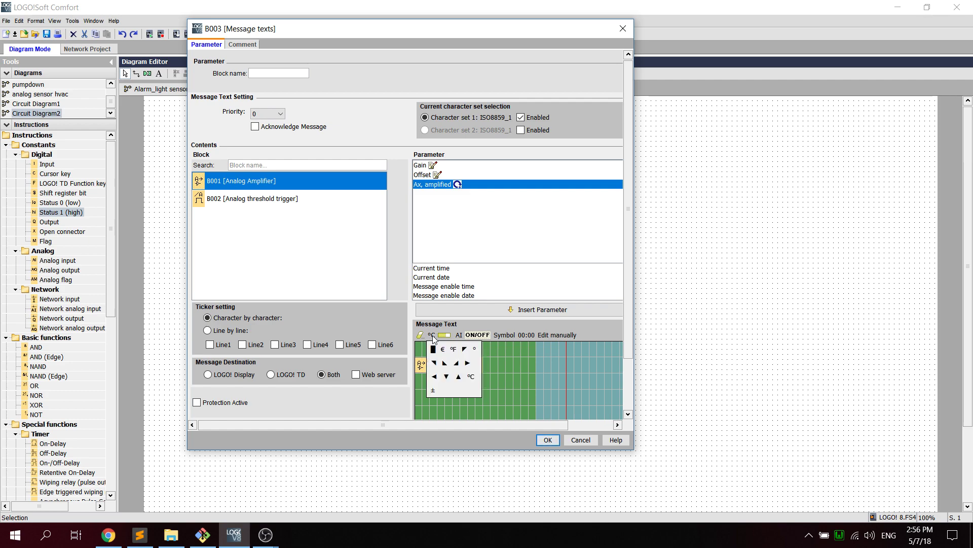
left_click(472, 377)
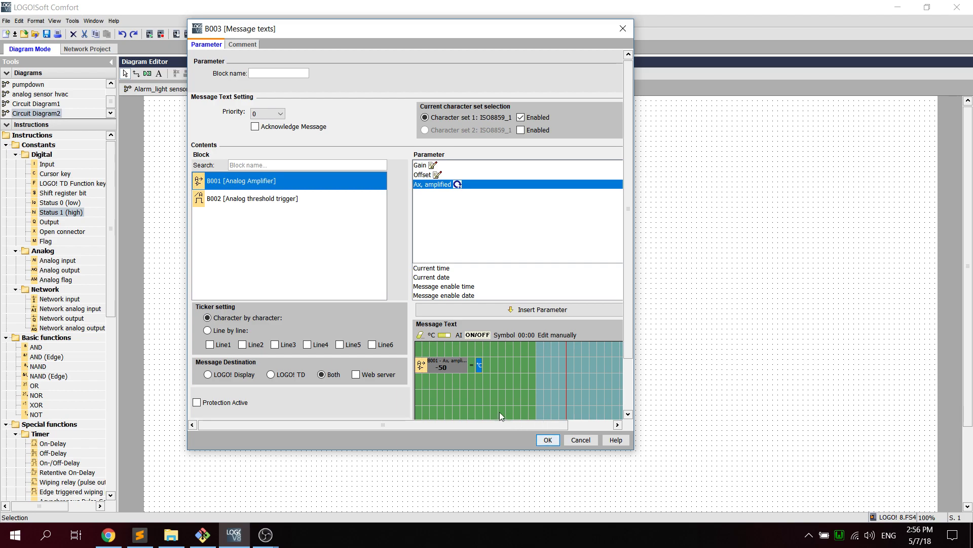
left_click(548, 440)
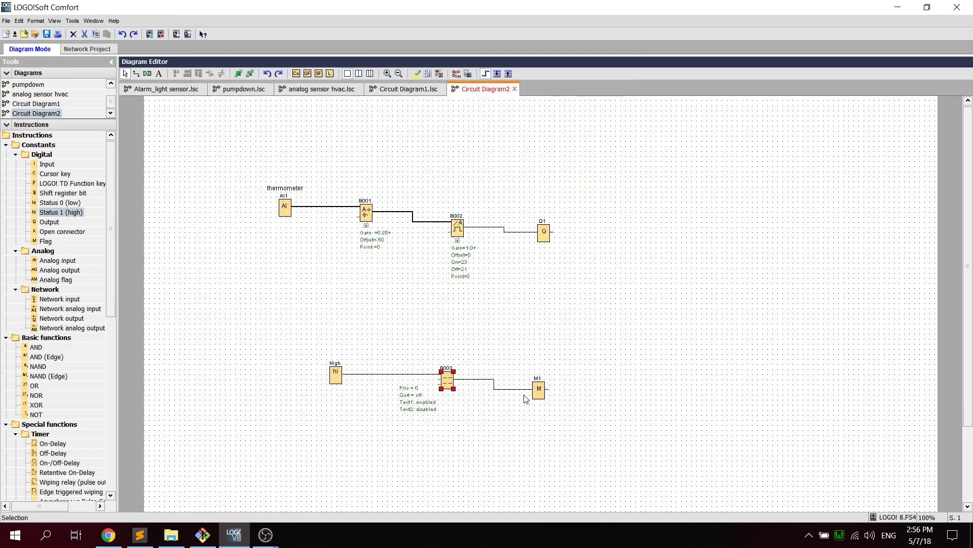
Step: Align M1 and B002 to straighten the wiring, then select output Q1
left_click_drag(539, 391, 534, 380)
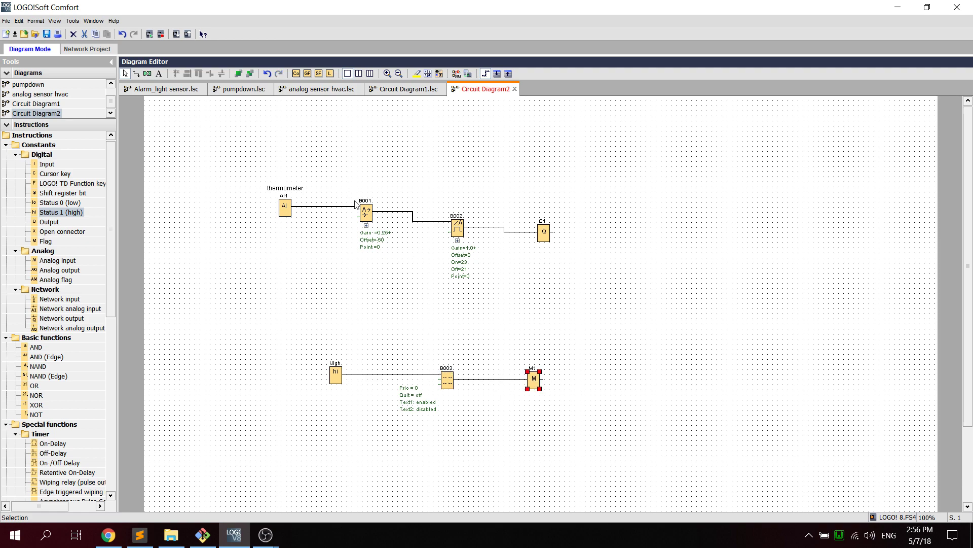
left_click_drag(463, 227, 457, 216)
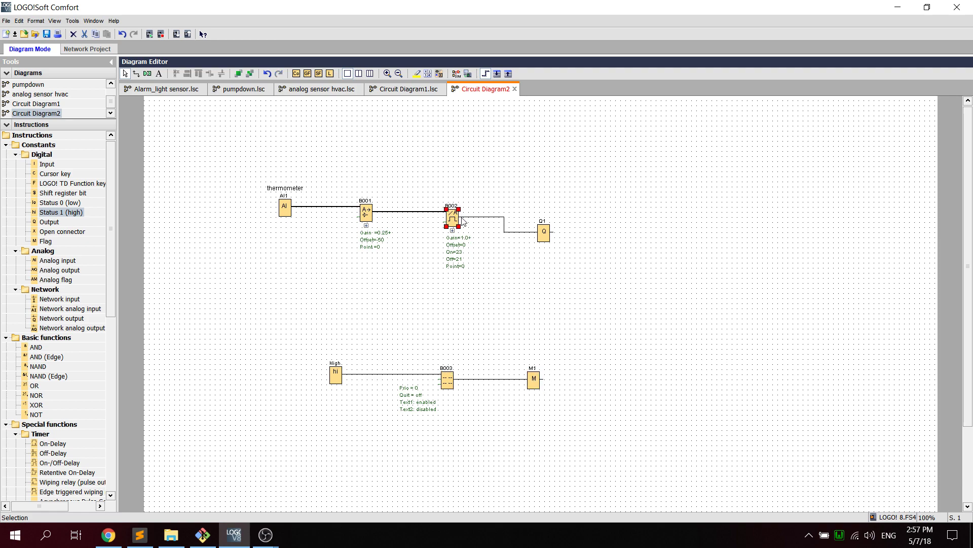
left_click(545, 234)
Step: Start the simulation and drag the thermometer AI1 slider through 20, 36 and 17
left_click(456, 75)
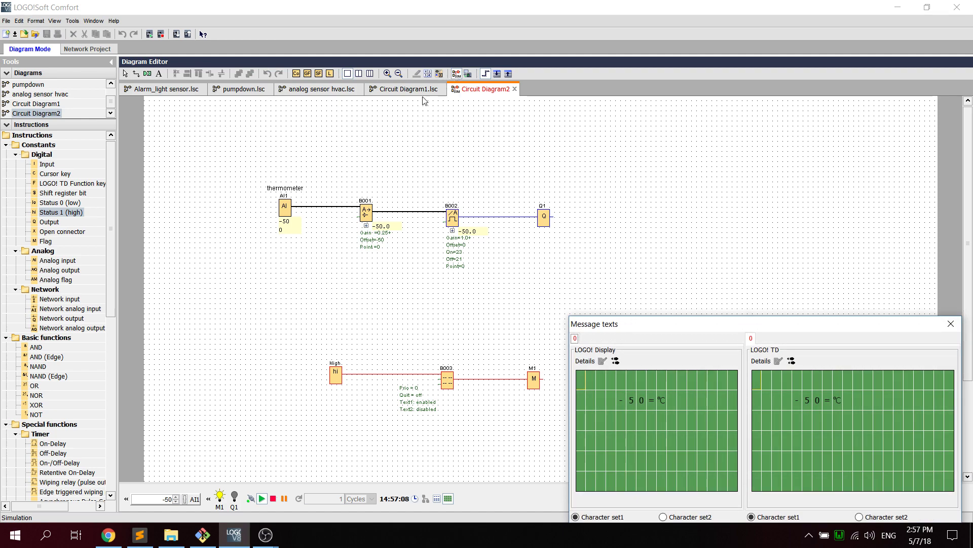
left_click(288, 209)
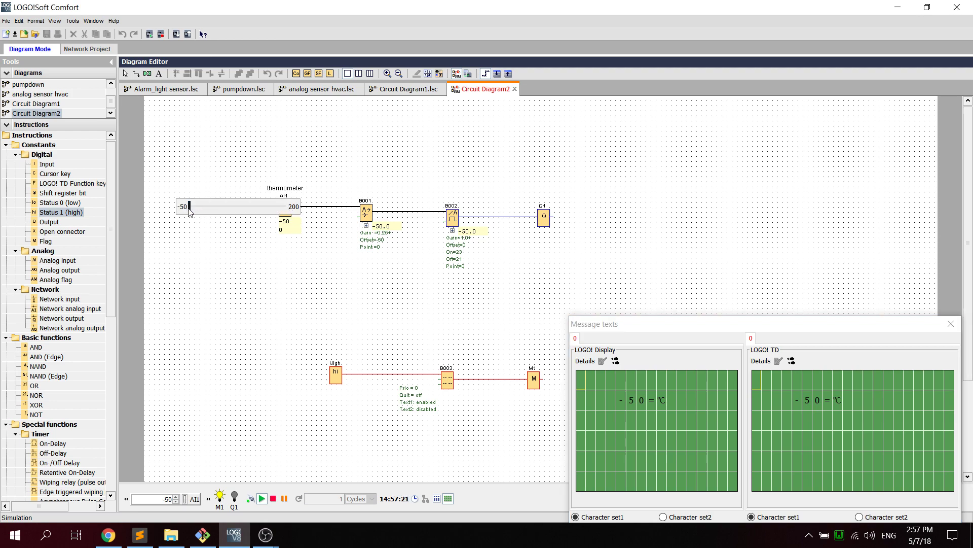
left_click_drag(191, 212, 212, 209)
left_click_drag(217, 214, 218, 215)
left_click_drag(628, 388, 695, 441)
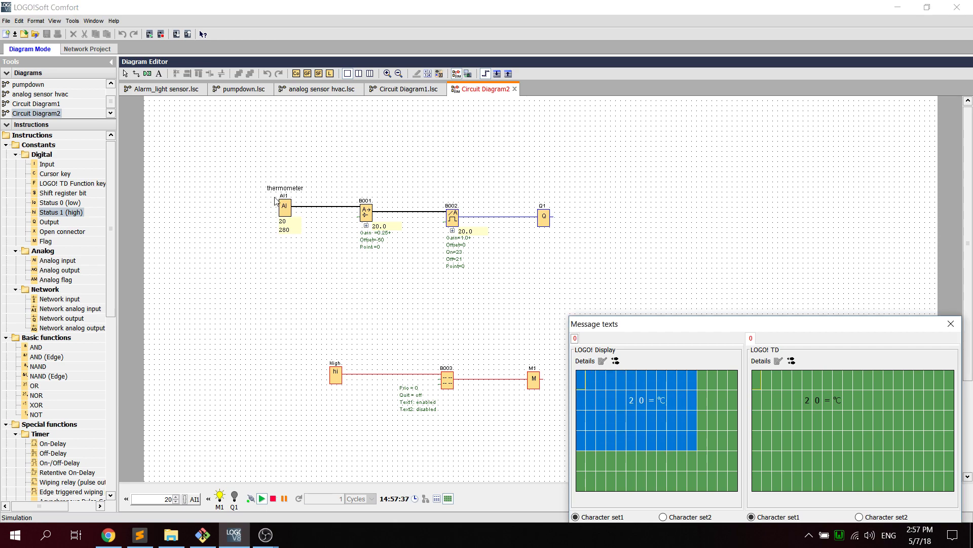
left_click(282, 207)
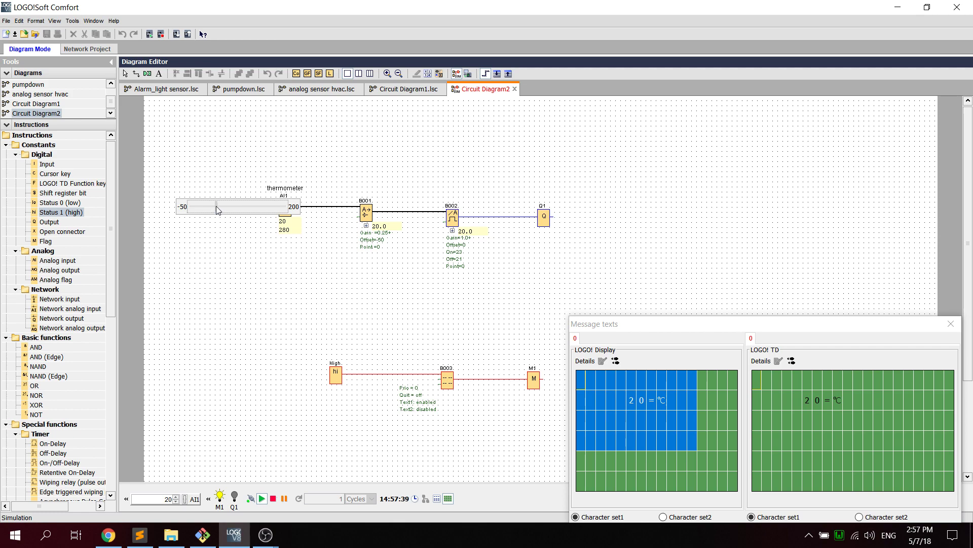
left_click_drag(217, 207, 218, 208)
left_click_drag(217, 208, 215, 208)
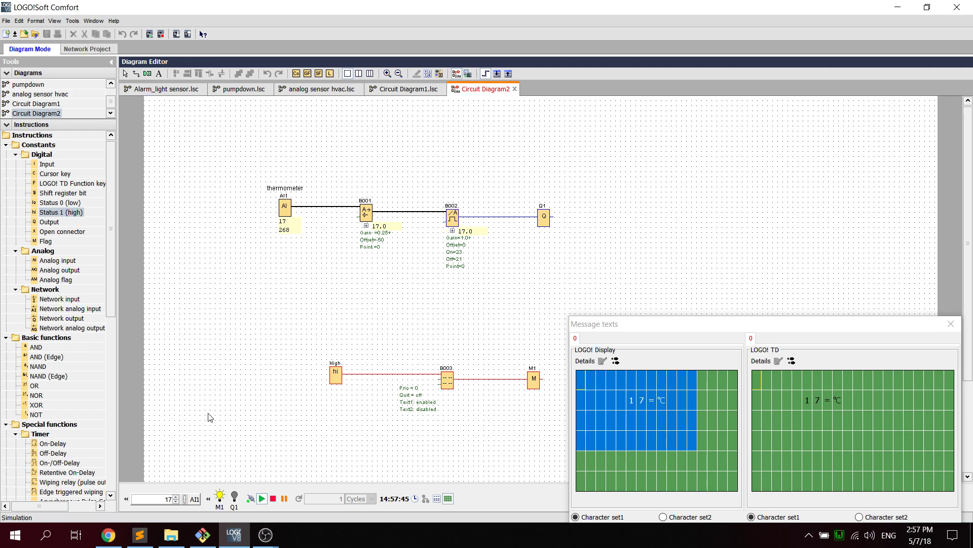
Step: Step the thermometer value up to 24 so Q1 switches on and the display reads 24 °C
left_click(176, 497)
left_click(175, 500)
left_click(176, 499)
left_click(176, 497)
left_click(176, 497)
right_click(456, 219)
left_click(478, 224)
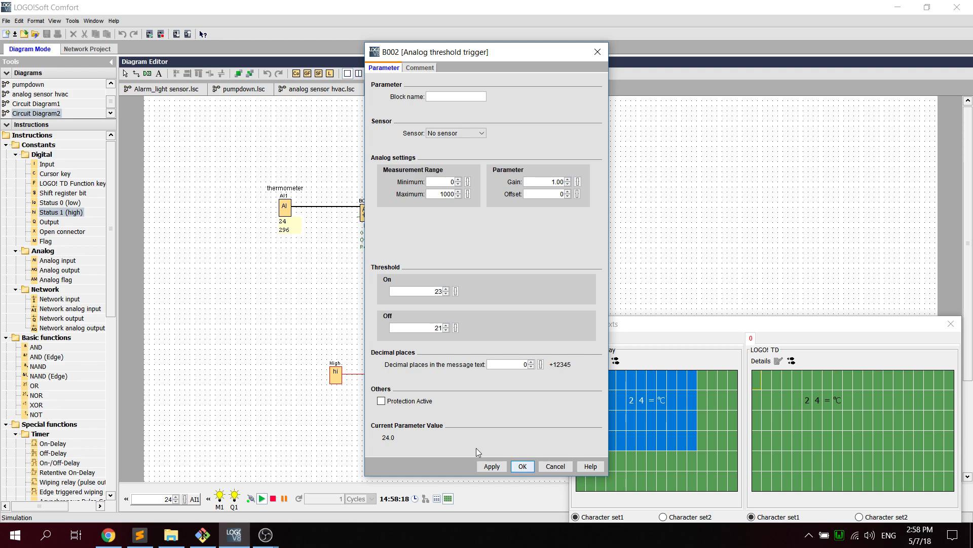
left_click(521, 466)
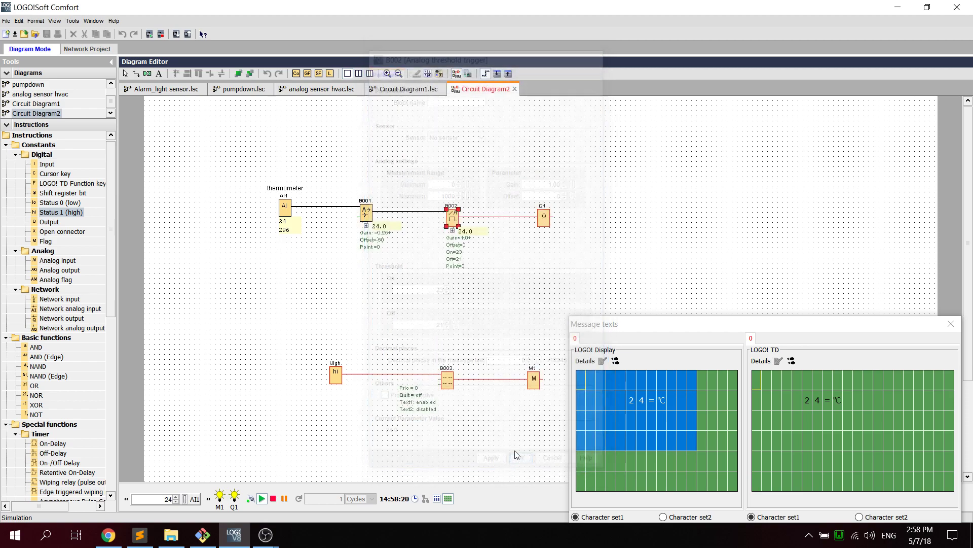